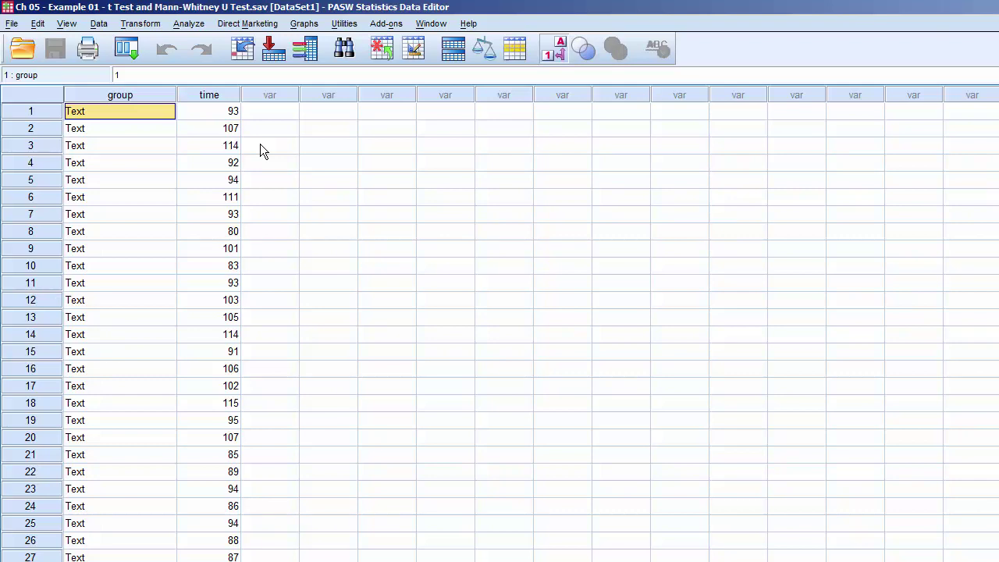
Apply a Select Cases filter with the condition group = 1
{"action": "left_click", "coordinate": [514, 53]}
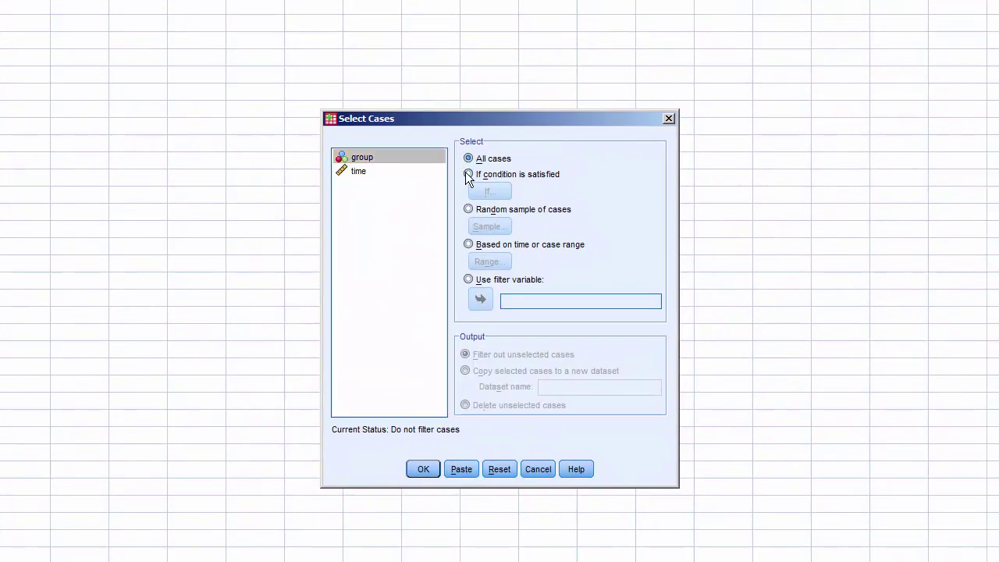
{"action": "left_click", "coordinate": [468, 174]}
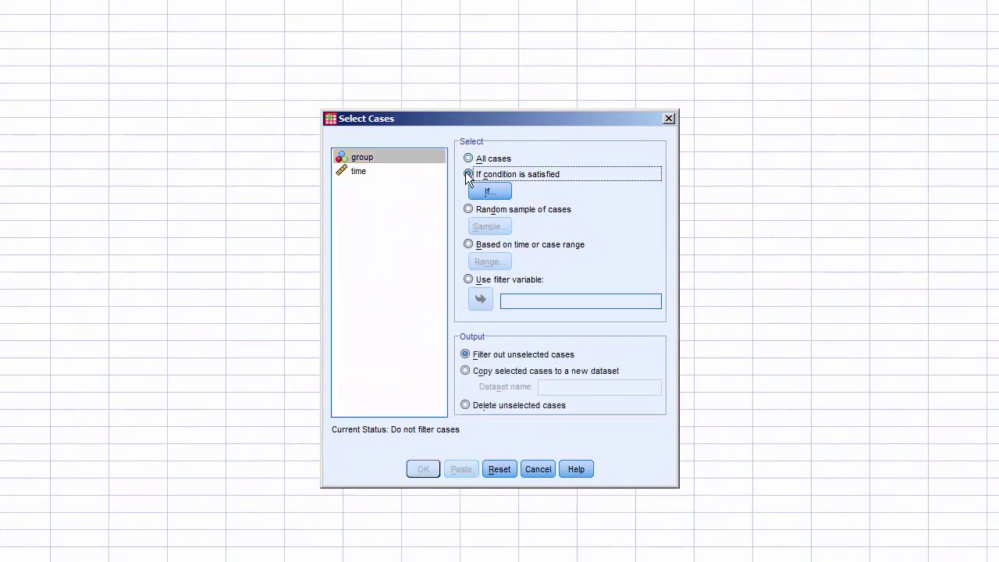
{"action": "left_click", "coordinate": [490, 191]}
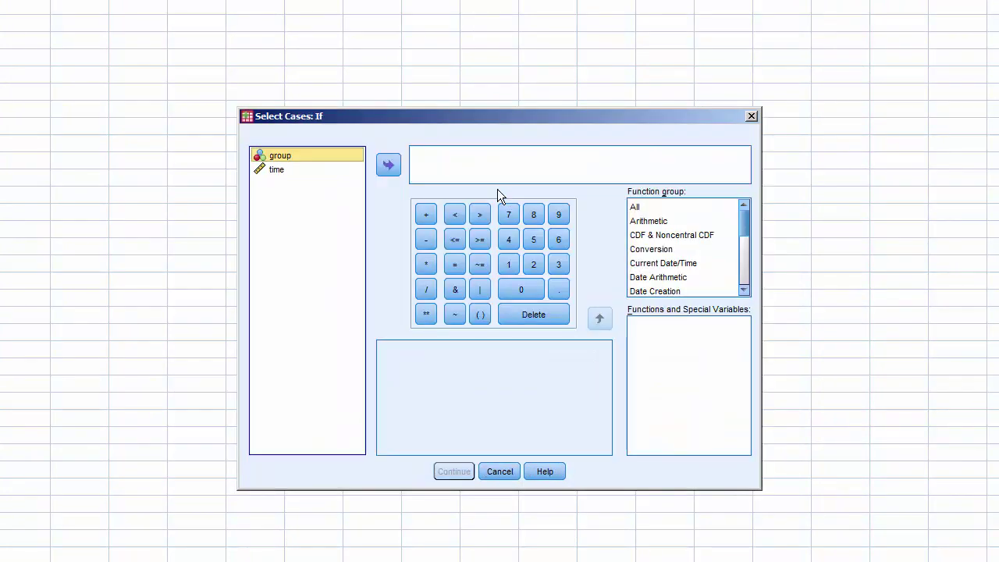
{"action": "left_click", "coordinate": [485, 171]}
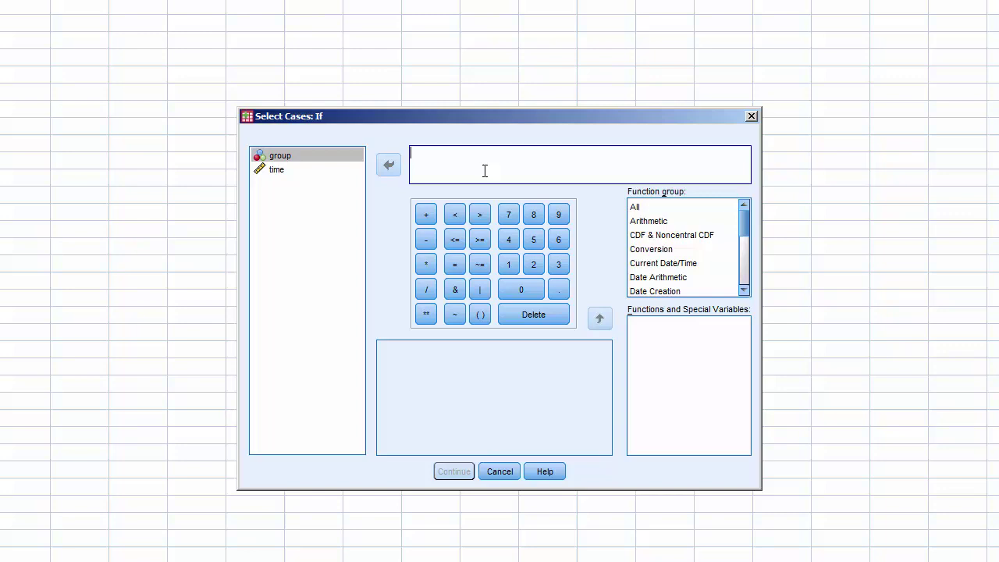
{"action": "type", "text": "group = 1"}
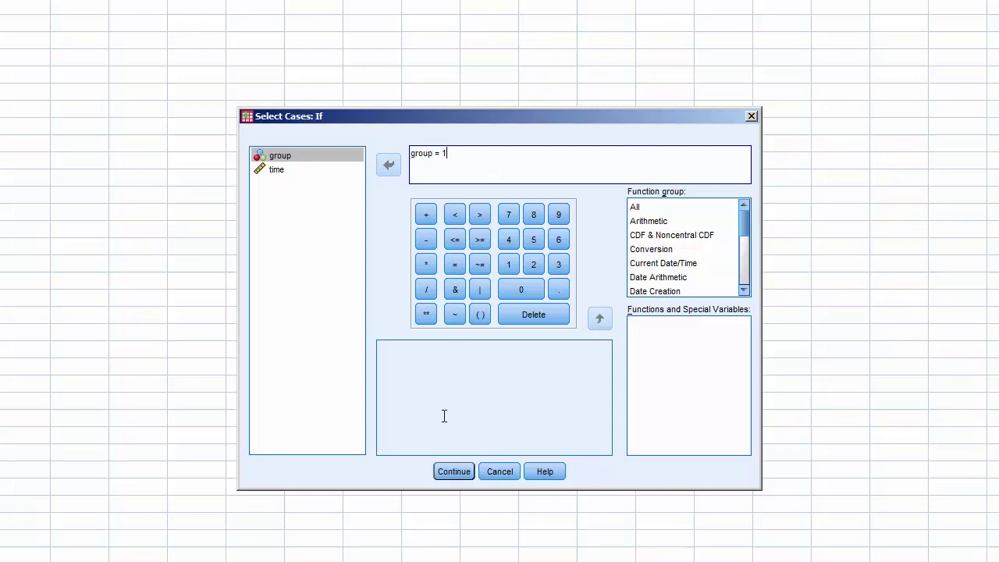
{"action": "left_click", "coordinate": [437, 470]}
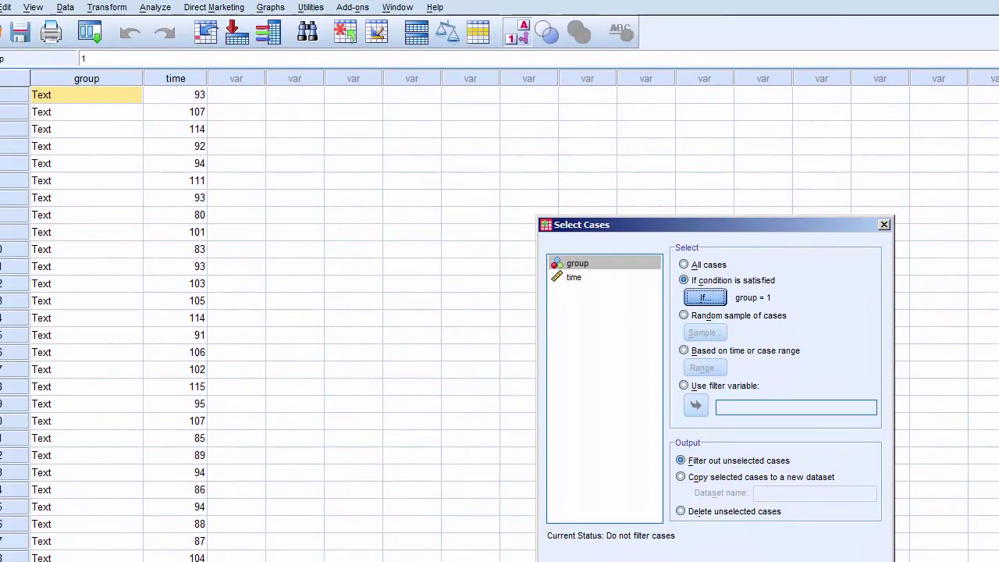
{"action": "left_click", "coordinate": [432, 469]}
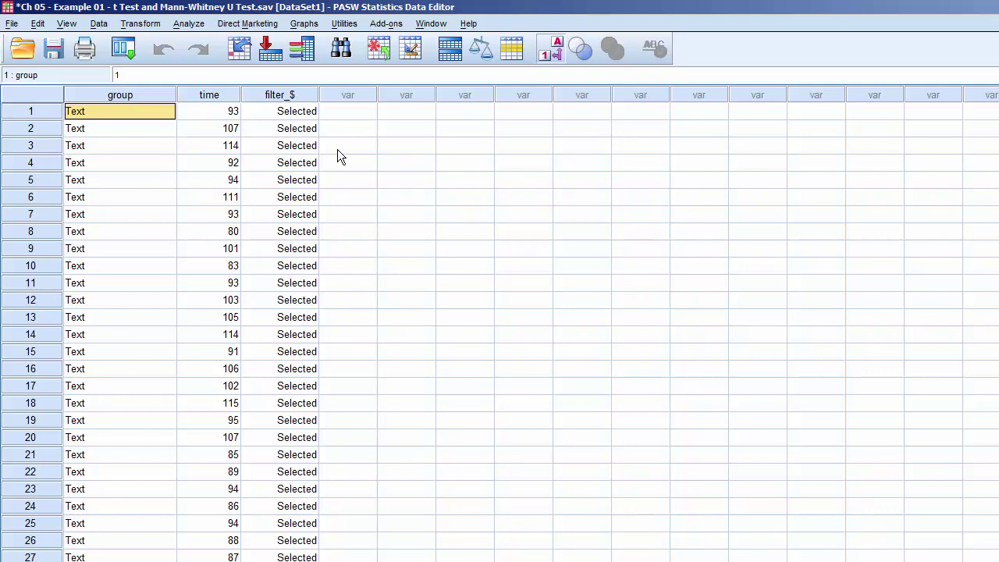
Run Frequencies on time with a histogram and normal curve for the group 1 cases
{"action": "left_click", "coordinate": [191, 23]}
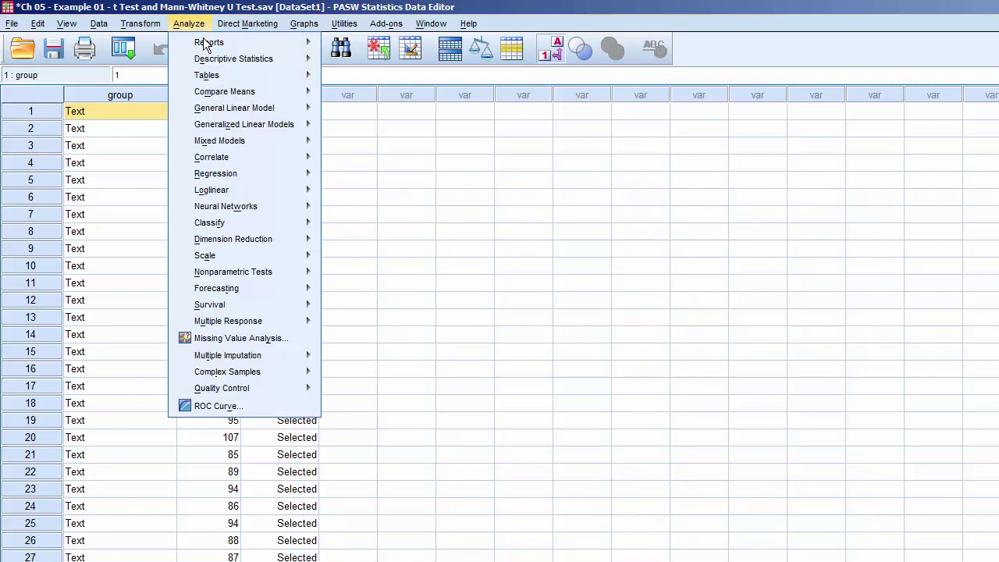
{"action": "mouse_move", "coordinate": [234, 59]}
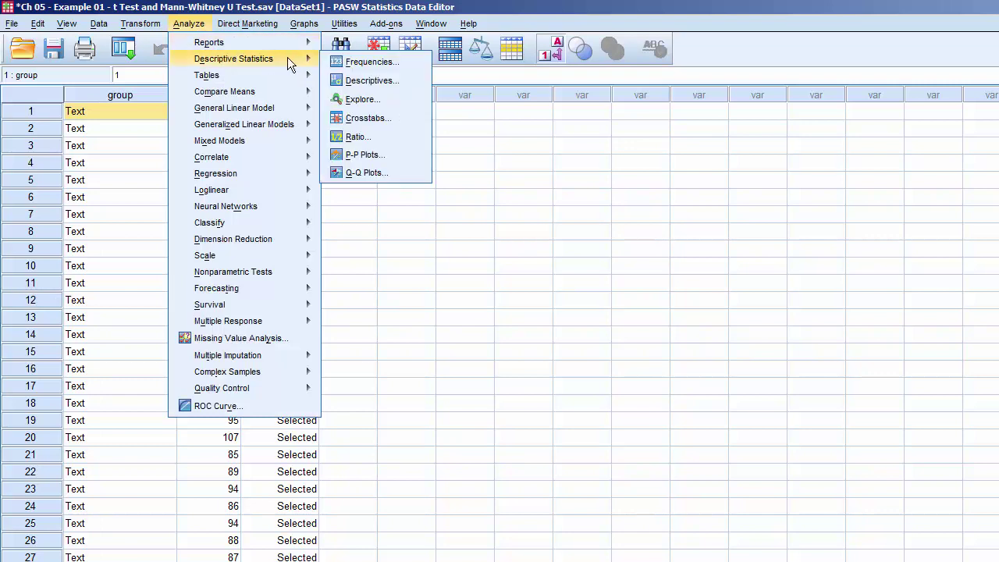
{"action": "left_click", "coordinate": [407, 61]}
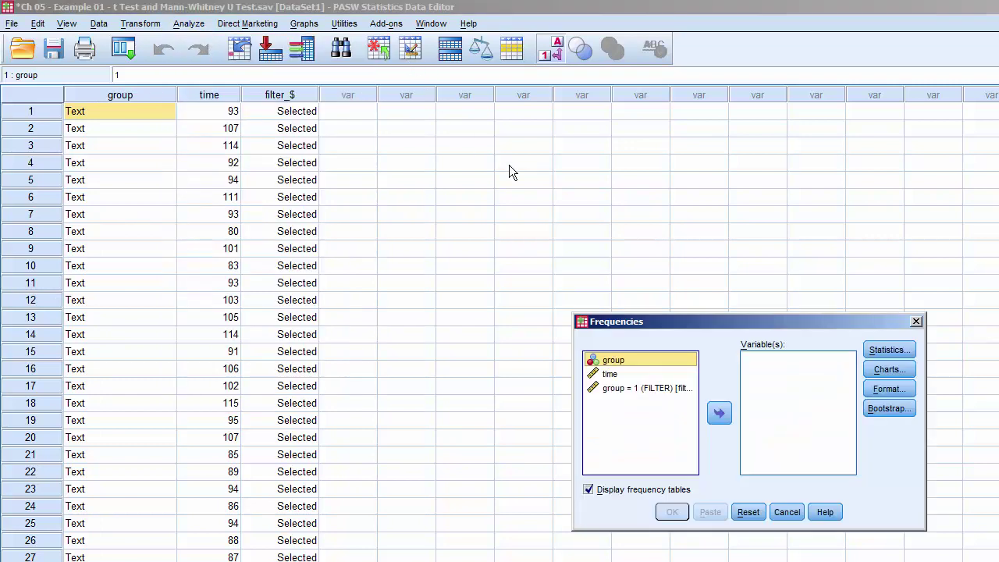
{"action": "left_click", "coordinate": [679, 373]}
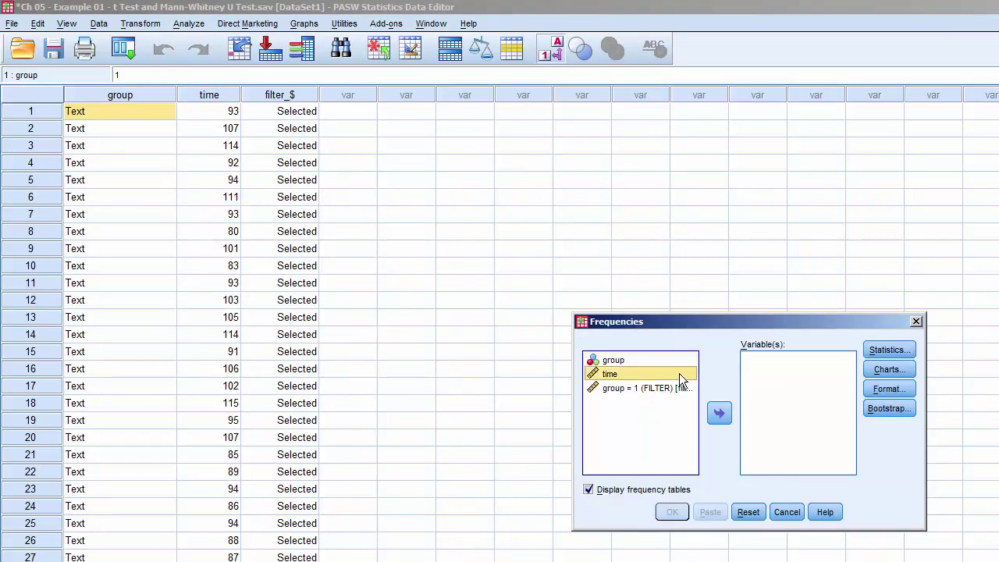
{"action": "left_click", "coordinate": [719, 414]}
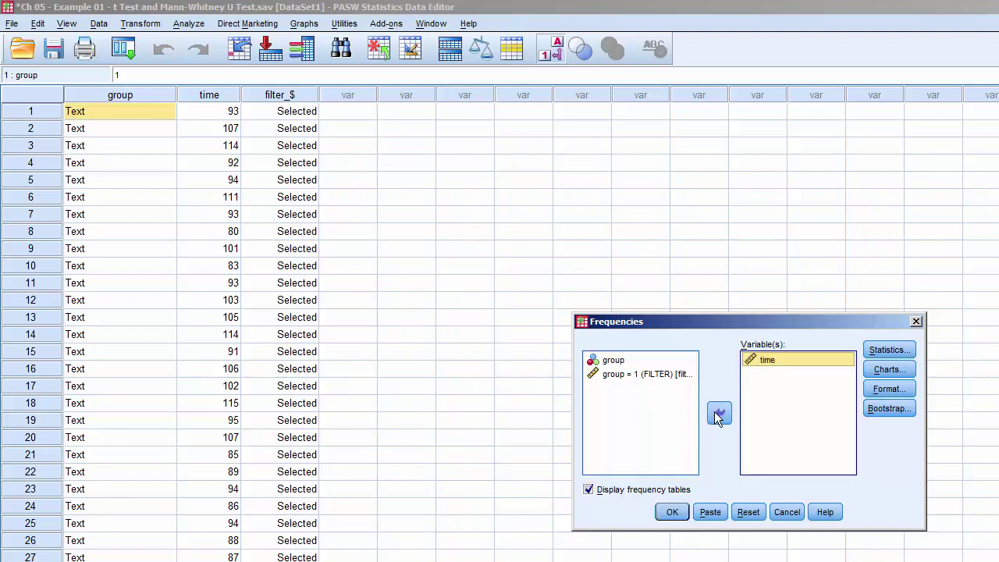
{"action": "left_click", "coordinate": [877, 371]}
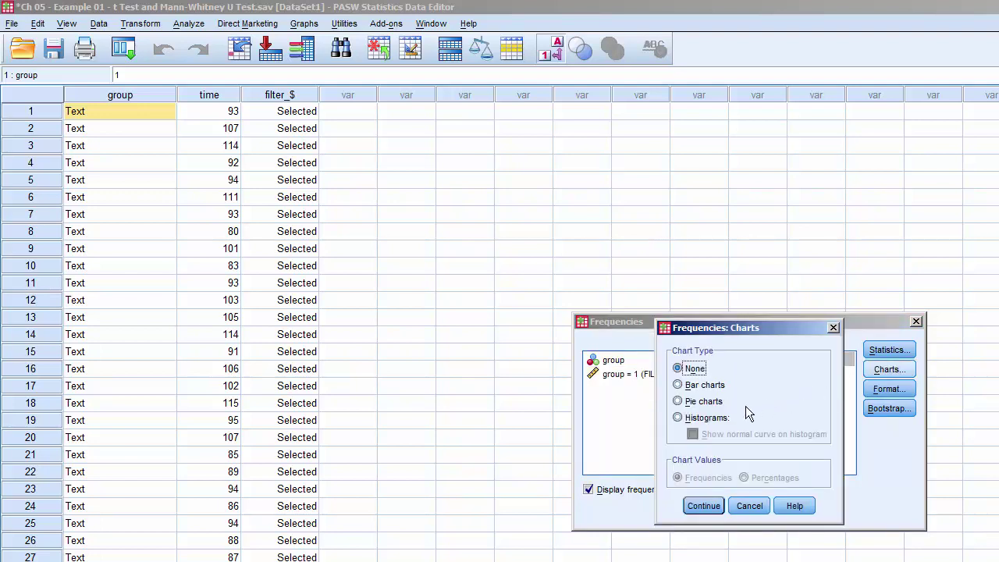
{"action": "left_click", "coordinate": [677, 417]}
{"action": "left_click", "coordinate": [692, 435]}
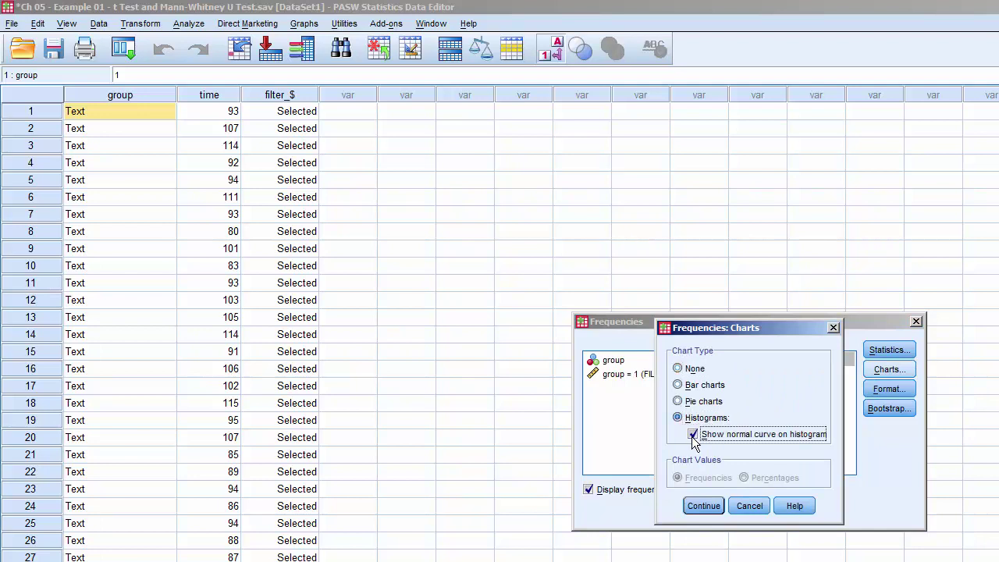
{"action": "left_click", "coordinate": [709, 507]}
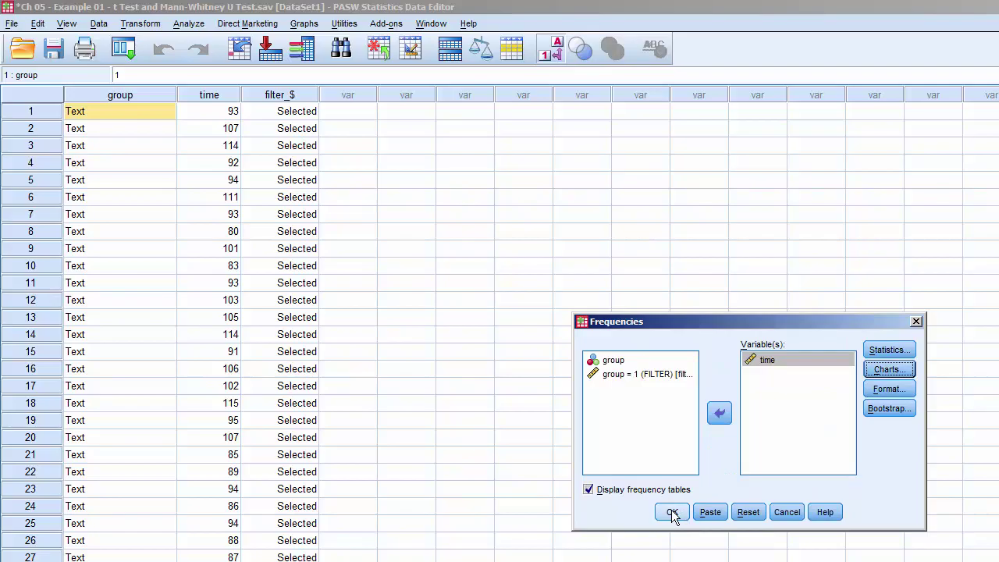
{"action": "left_click", "coordinate": [672, 512]}
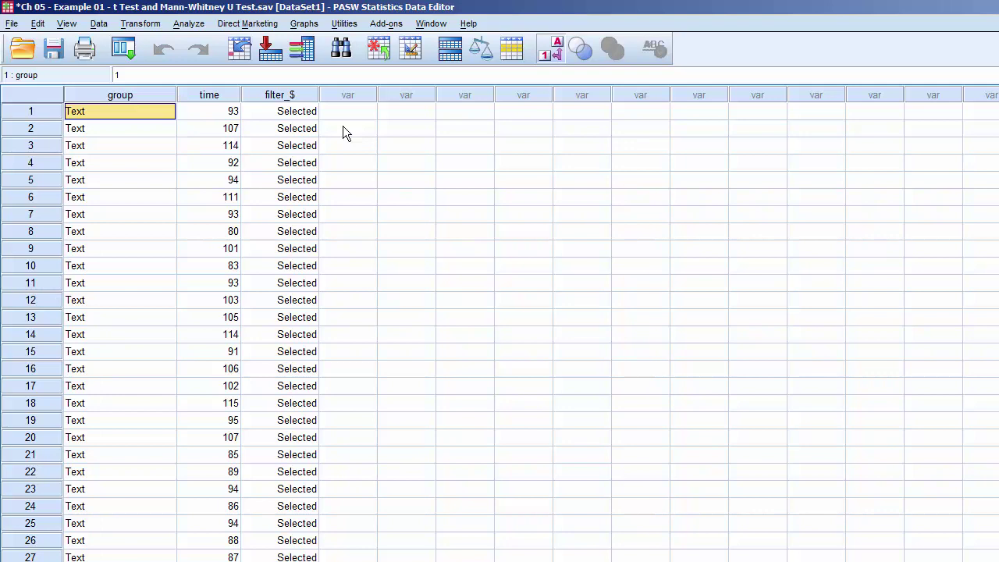
Change the Select Cases condition from group = 1 to group = 2 and apply it
{"action": "left_click", "coordinate": [508, 51]}
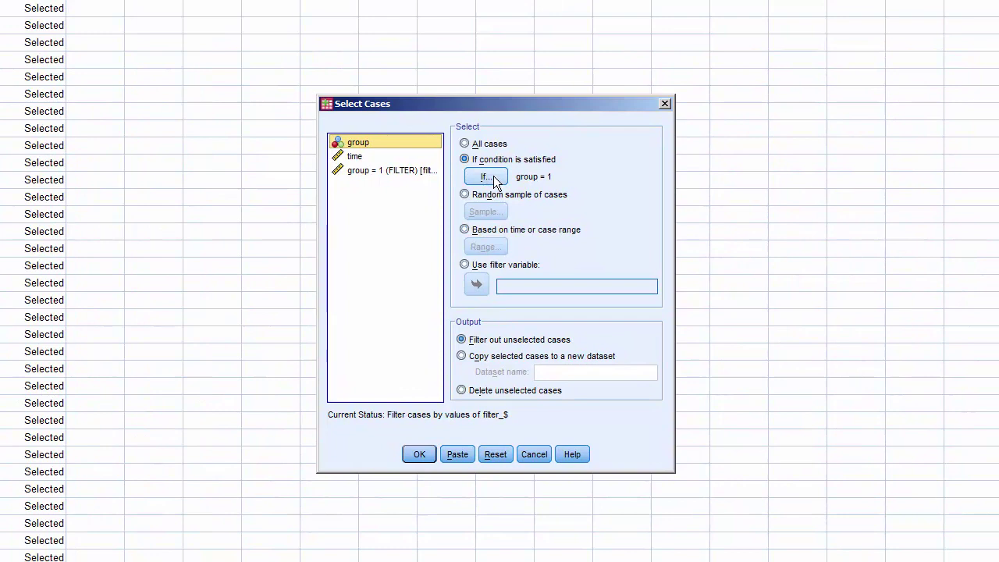
{"action": "left_click", "coordinate": [493, 175]}
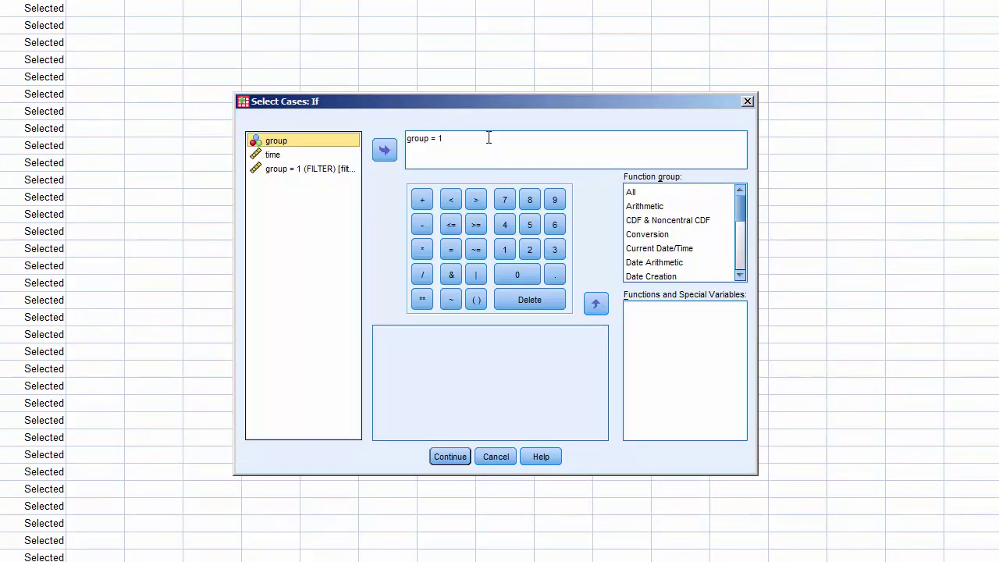
{"action": "left_click", "coordinate": [488, 138]}
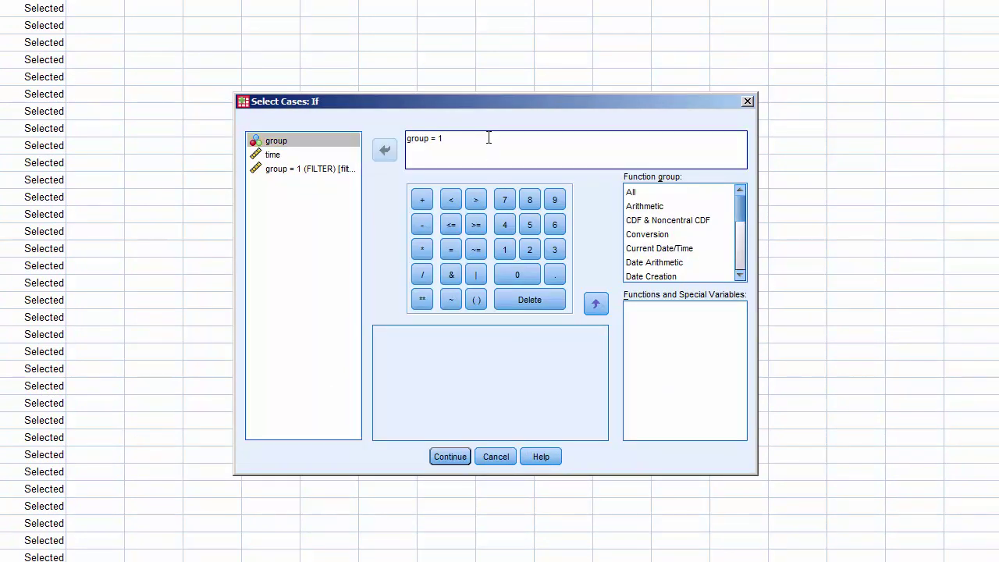
{"action": "key", "text": "BackSpace"}
{"action": "type", "text": "2"}
{"action": "left_click", "coordinate": [461, 459]}
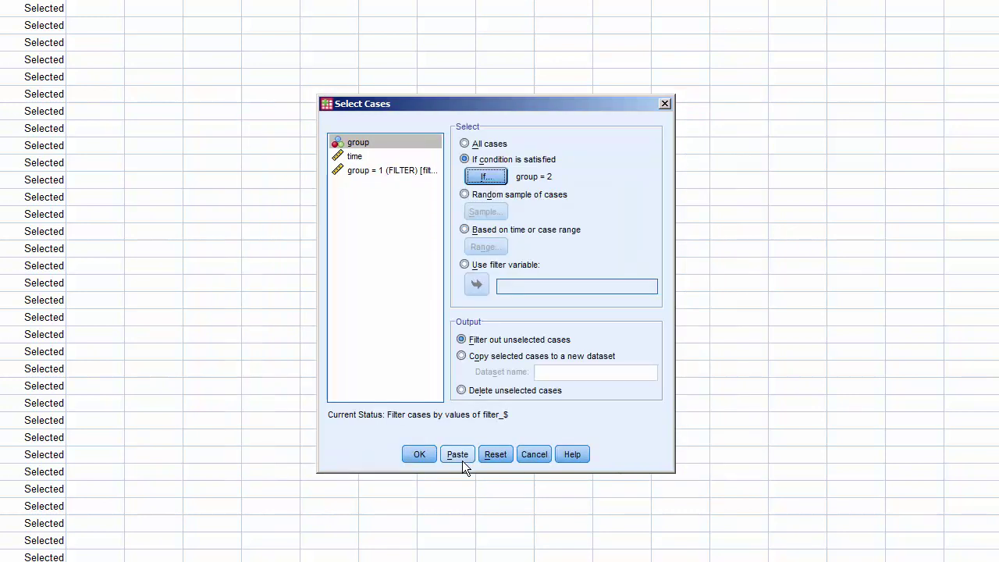
{"action": "left_click", "coordinate": [420, 456]}
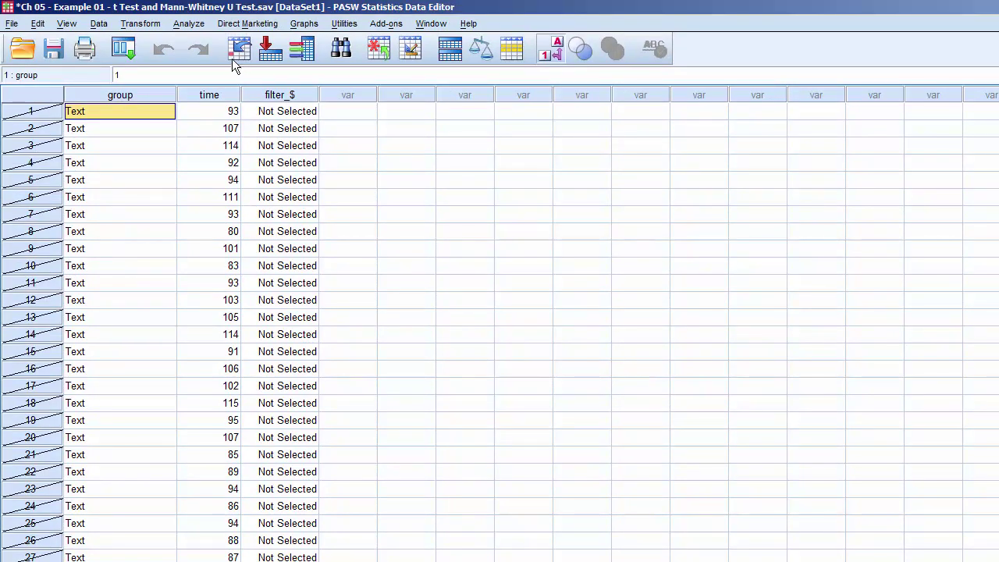
Reopen Descriptive Statistics > Frequencies, with time still in the Variable(s) list
{"action": "left_click", "coordinate": [196, 25]}
{"action": "mouse_move", "coordinate": [199, 54]}
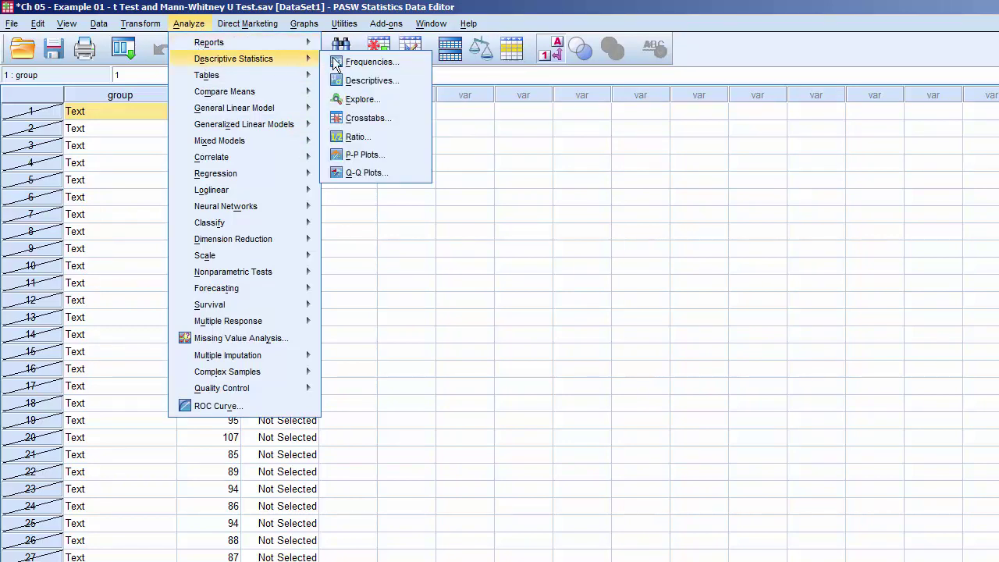
{"action": "left_click", "coordinate": [415, 61]}
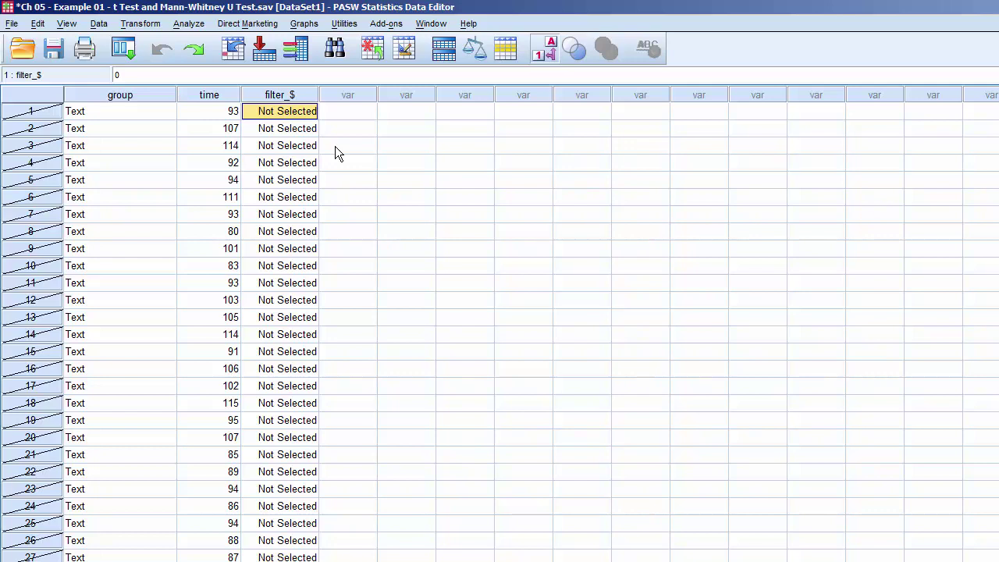
Delete the filter_$ column from the Data Editor
{"action": "left_click", "coordinate": [308, 95]}
{"action": "key", "text": "Delete"}
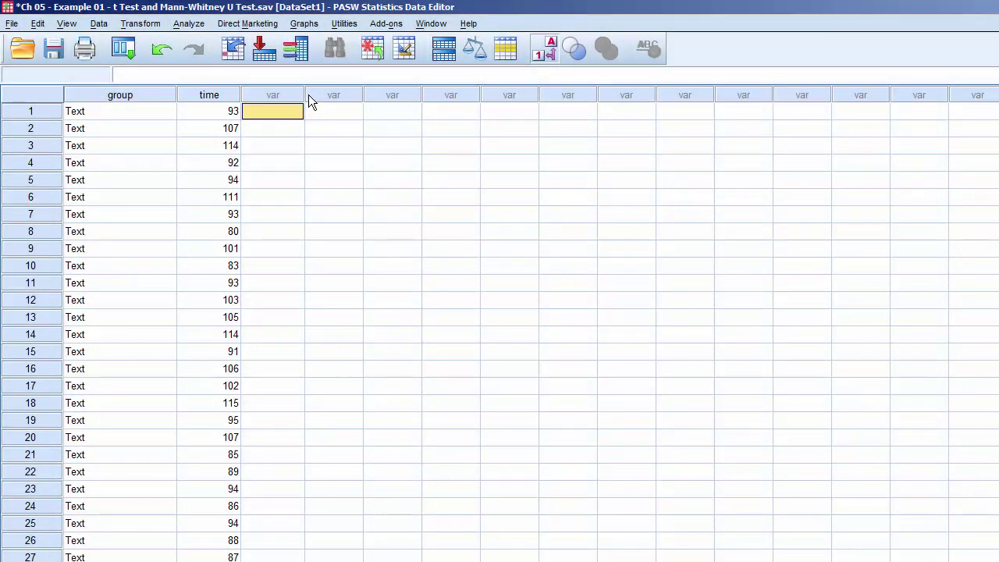
Set up a One-Way ANOVA with time as the dependent variable and group as the factor
{"action": "left_click", "coordinate": [196, 26]}
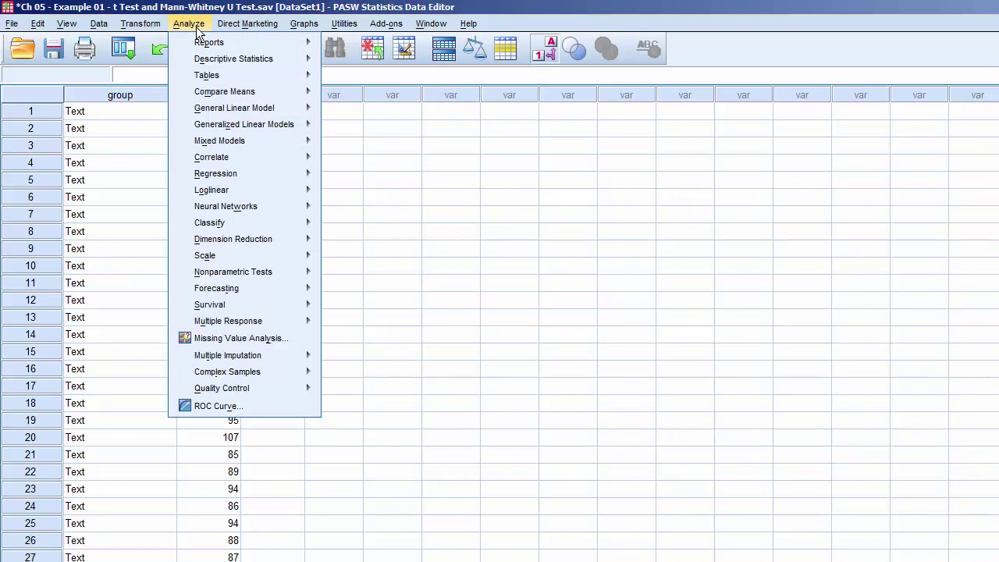
{"action": "mouse_move", "coordinate": [217, 94]}
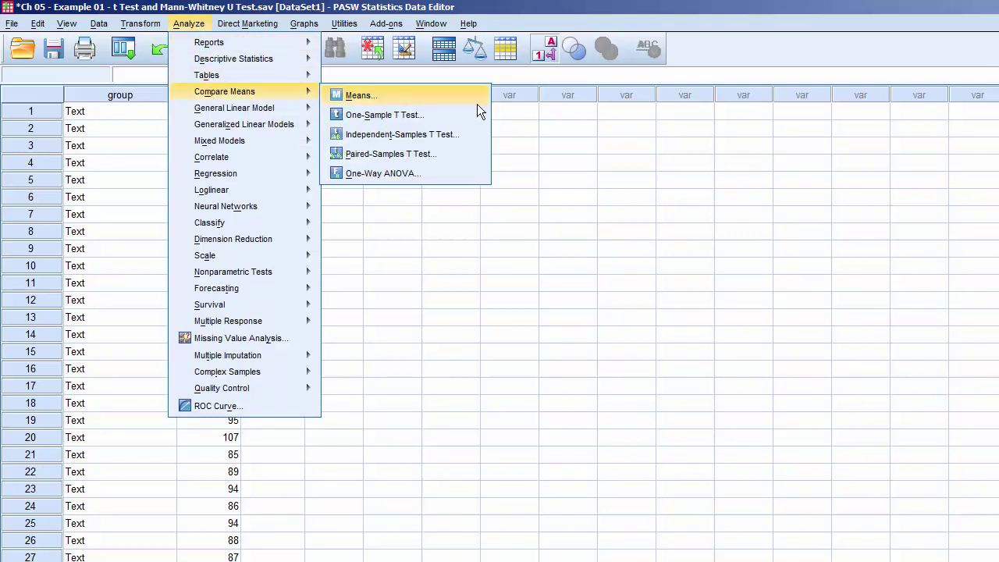
{"action": "left_click", "coordinate": [468, 173]}
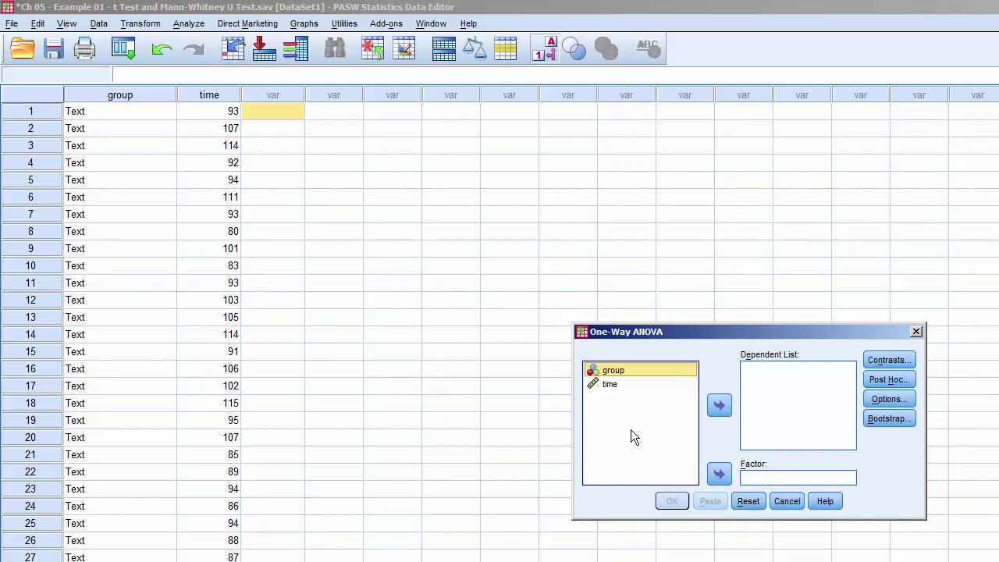
{"action": "left_click", "coordinate": [612, 385]}
{"action": "left_click", "coordinate": [719, 405]}
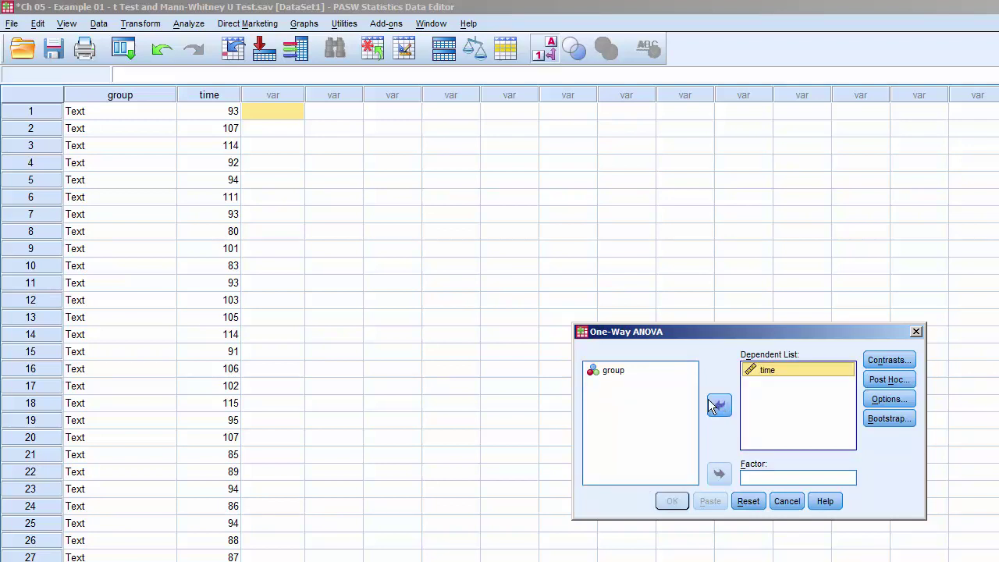
{"action": "left_click", "coordinate": [616, 373]}
{"action": "left_click", "coordinate": [719, 474]}
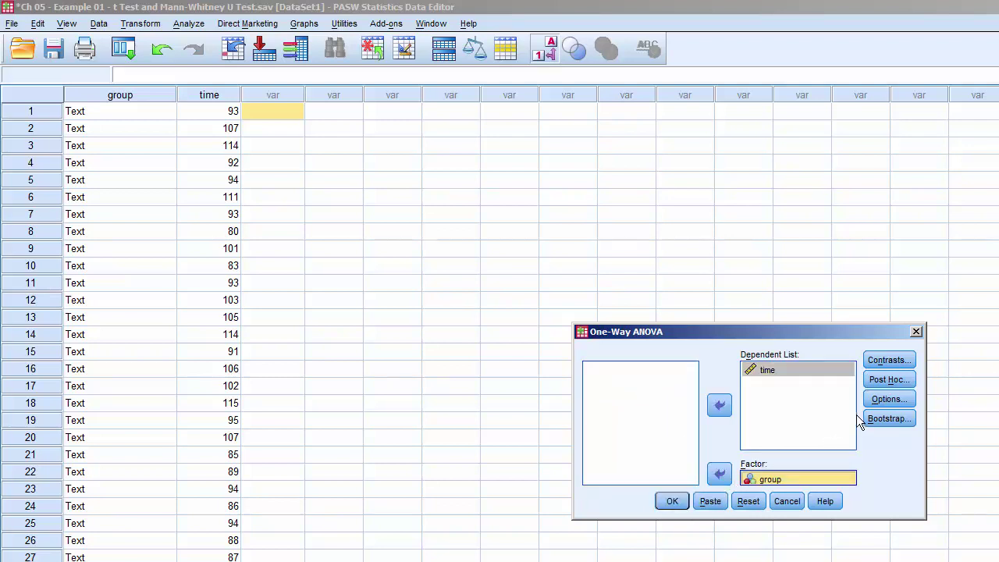
Request Descriptive statistics and a Homogeneity of variance test in the ANOVA options
{"action": "left_click", "coordinate": [883, 401]}
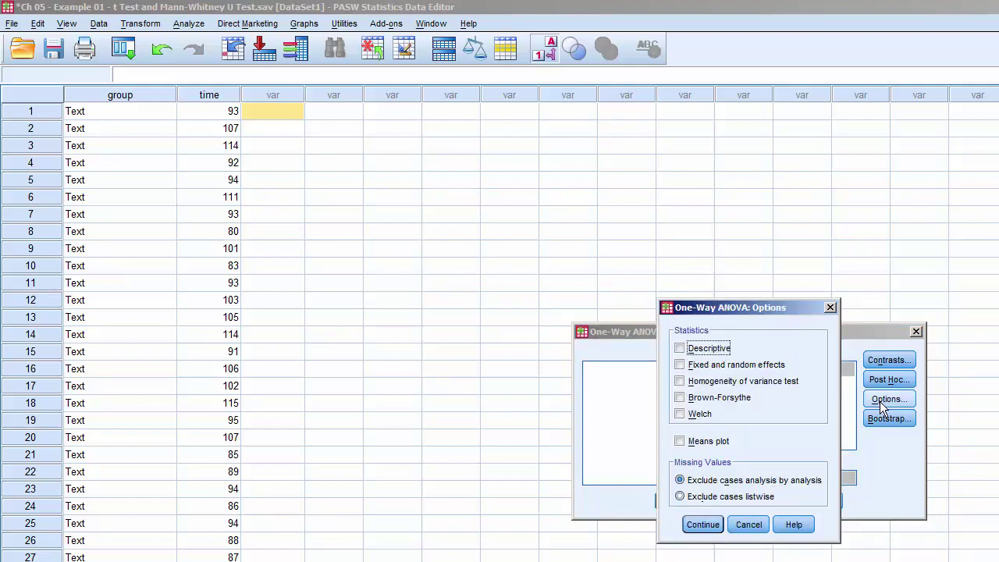
{"action": "left_click", "coordinate": [679, 348]}
{"action": "left_click", "coordinate": [679, 381]}
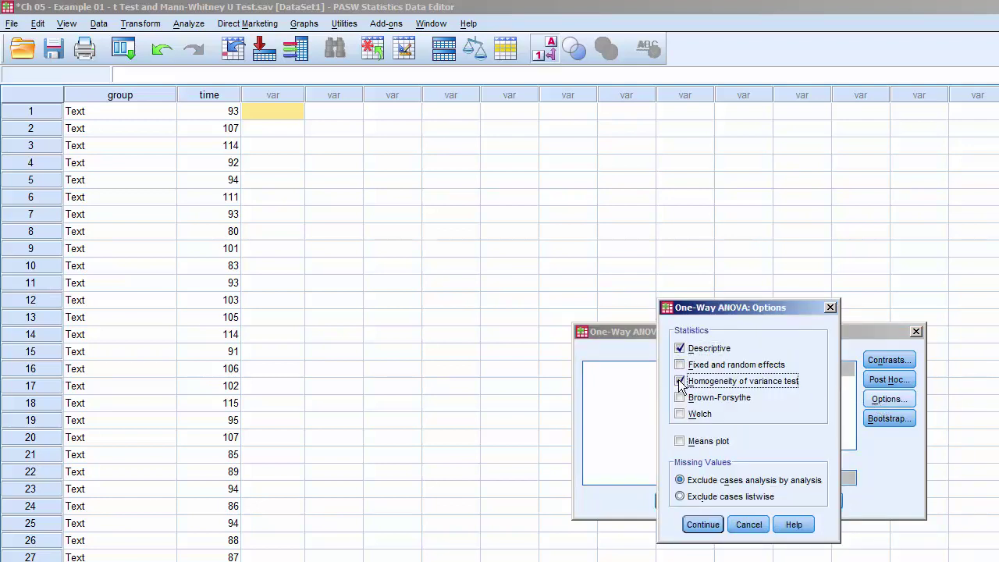
{"action": "left_click", "coordinate": [702, 525]}
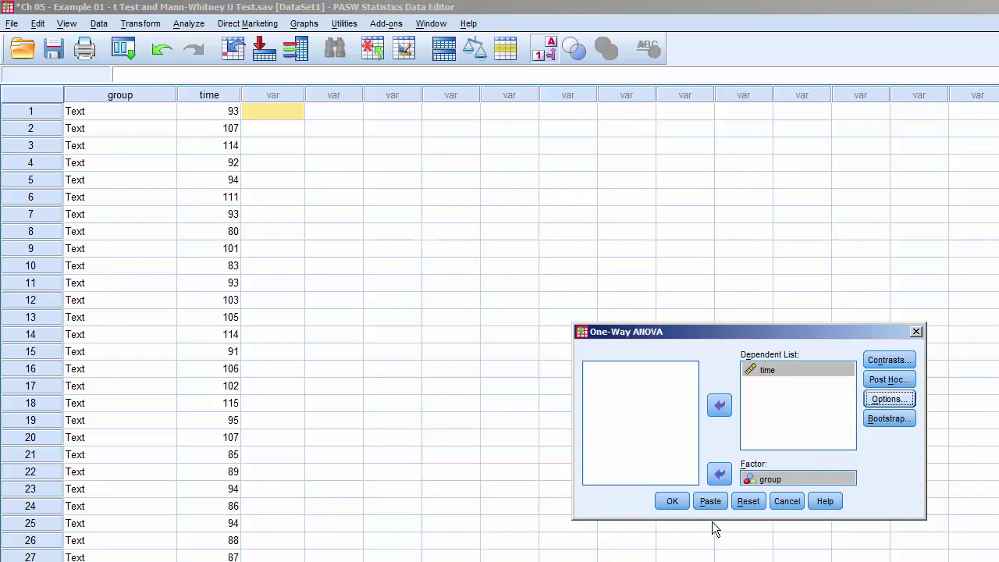